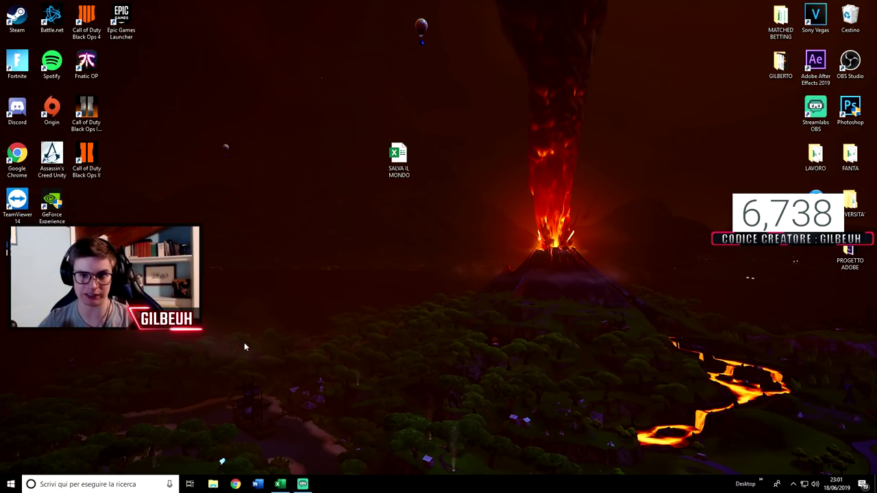
# Open the SALVA IL MONDO workbook from the desktop and look through the dated V-Bucks list down to its TOTALE row
pyautogui.doubleClick(399, 161)
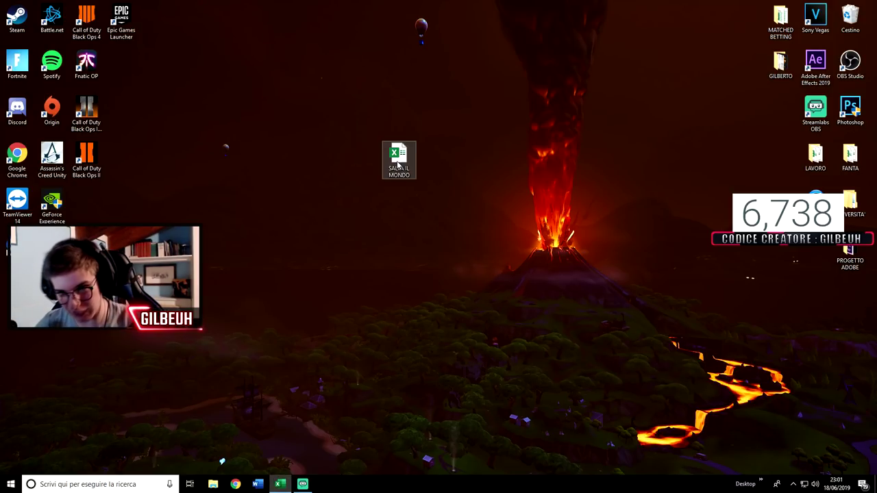
pyautogui.scroll(5, 439, 274)
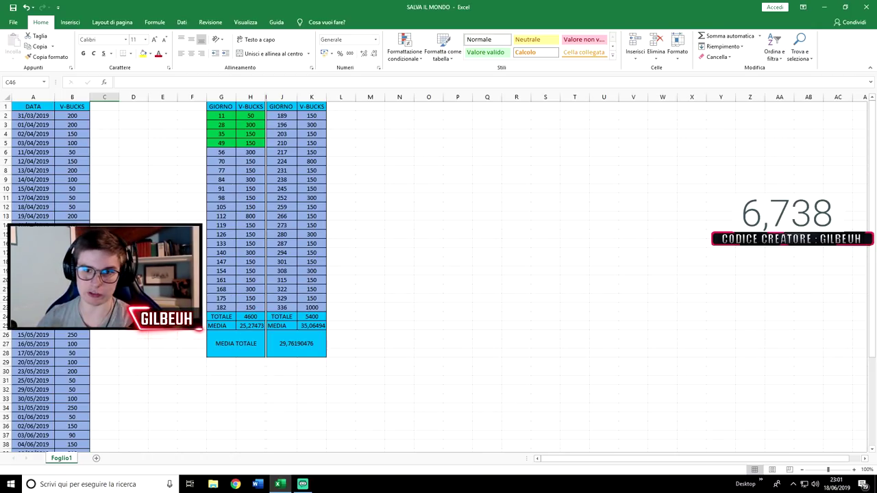
pyautogui.scroll(-8, 55, 382)
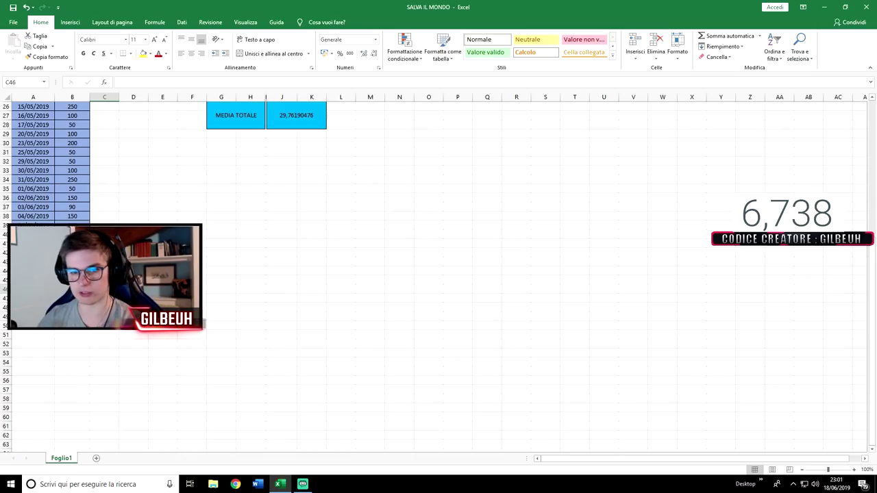
pyautogui.click(33, 288)
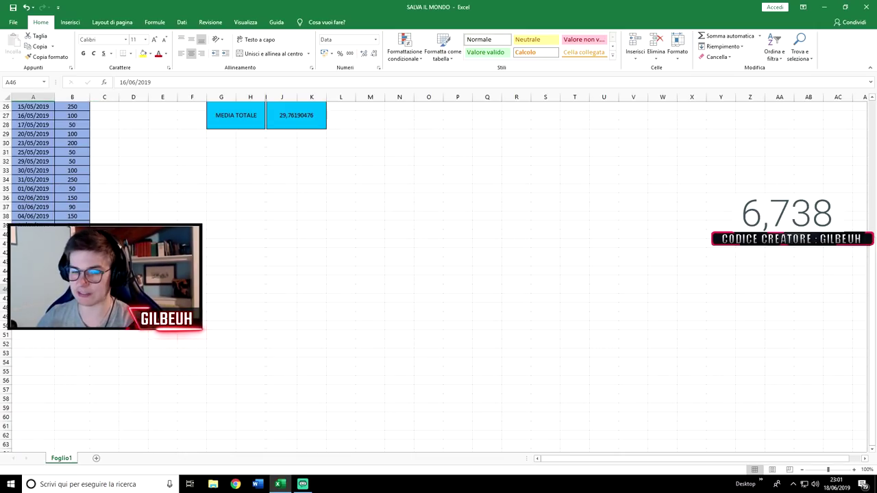
pyautogui.scroll(3, 148, 219)
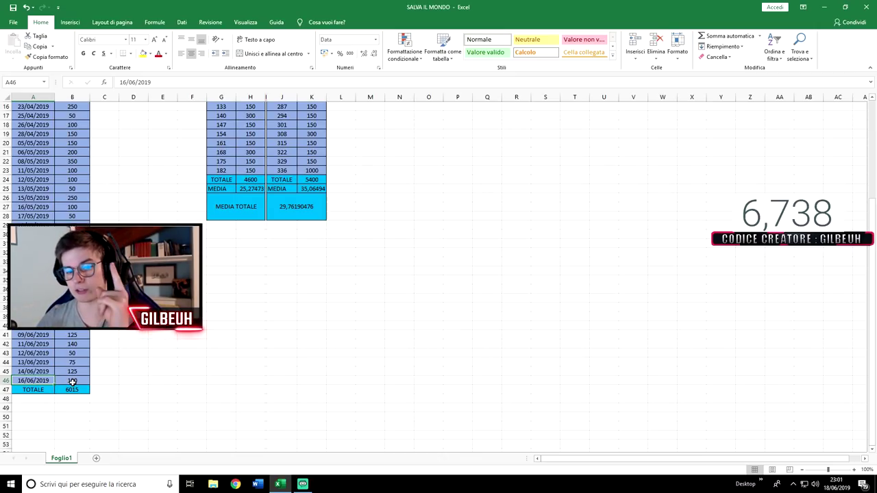
pyautogui.scroll(5, 104, 380)
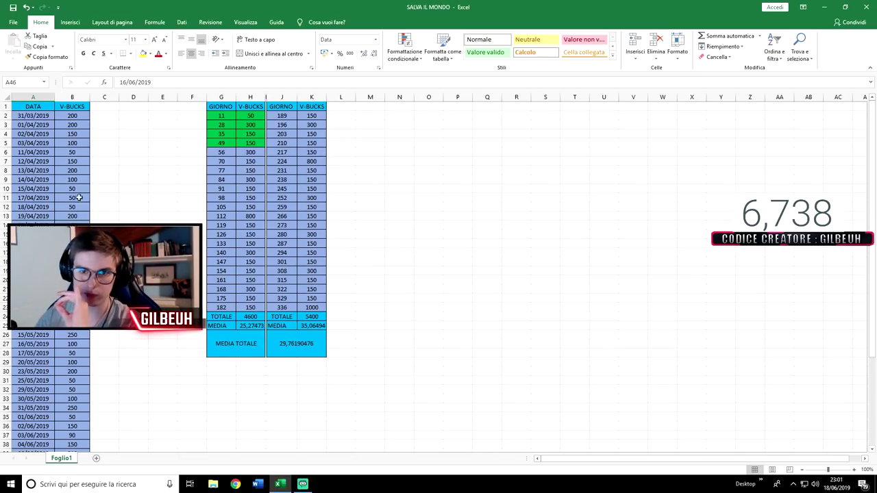
# Review the V-Bucks log from its first date in A2 to the total in row 47
pyautogui.click(48, 115)
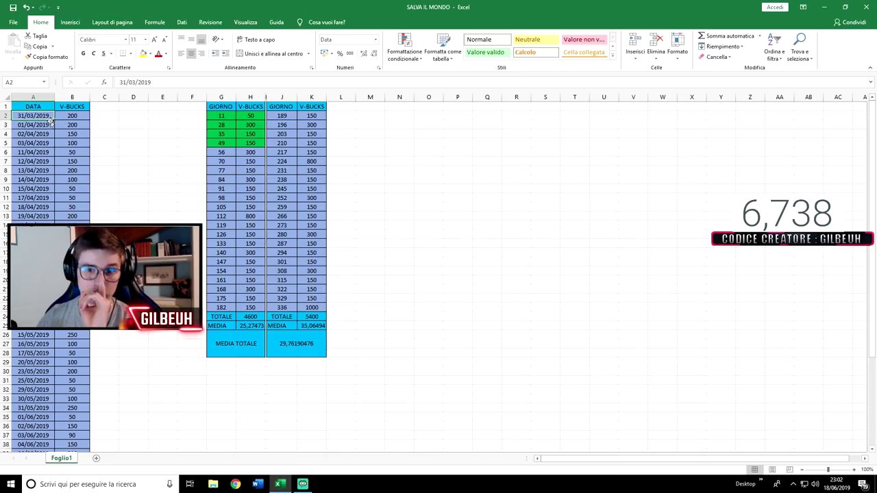
pyautogui.scroll(-10, 45, 162)
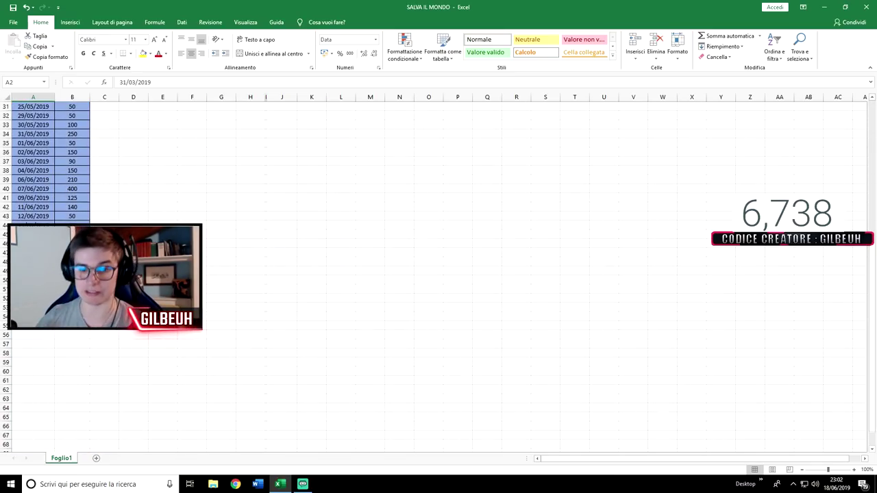
pyautogui.scroll(3, 72, 161)
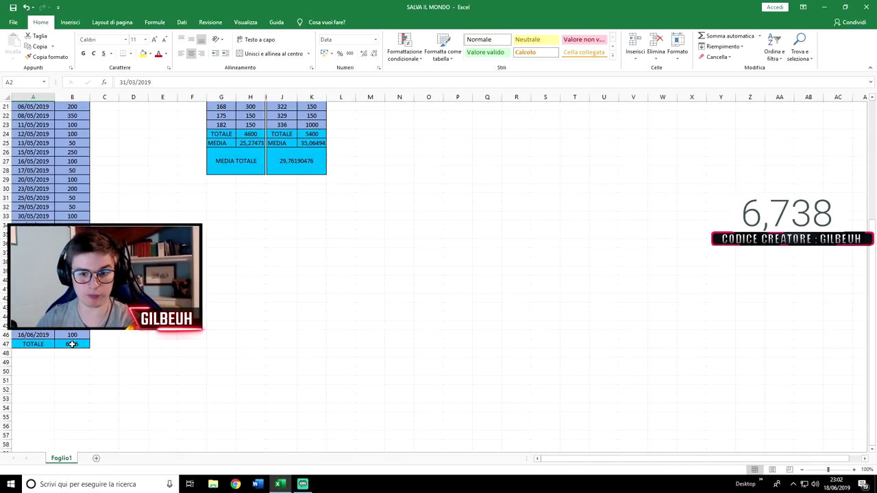
pyautogui.scroll(3, 91, 365)
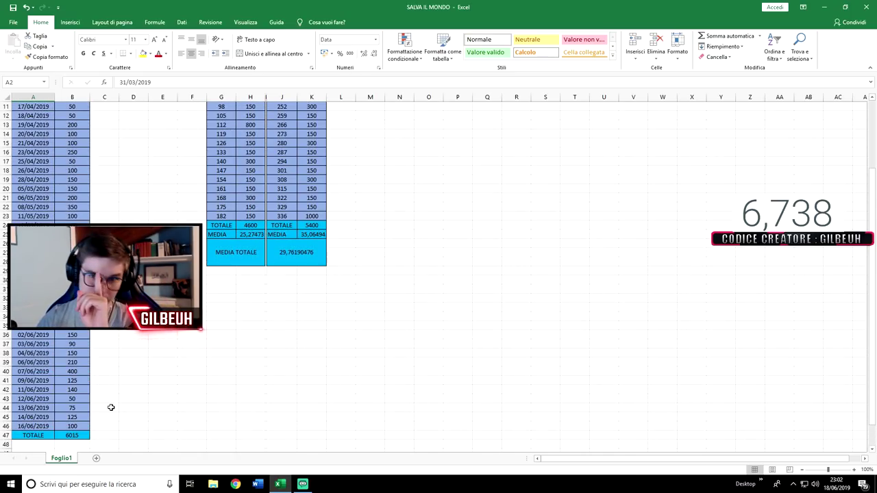
pyautogui.scroll(3, 110, 399)
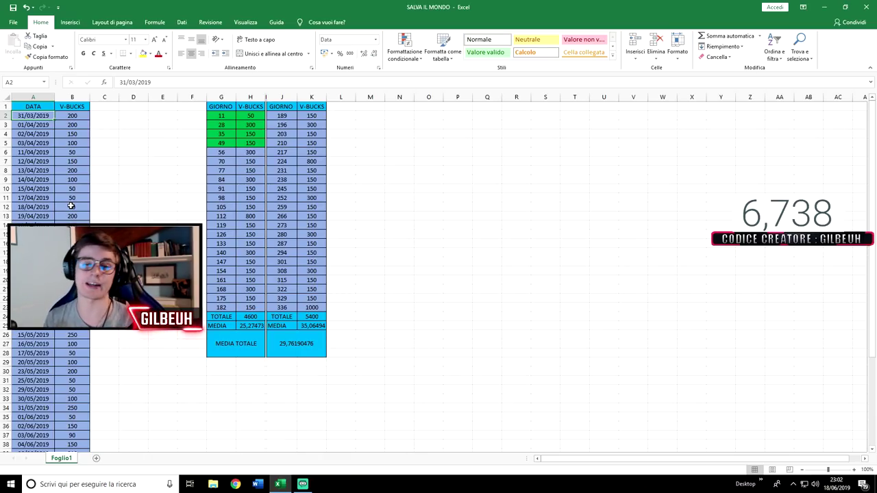
# Examine individual daily V-Bucks amounts in column B, including cells B7 and B40
pyautogui.scroll(-8, 71, 206)
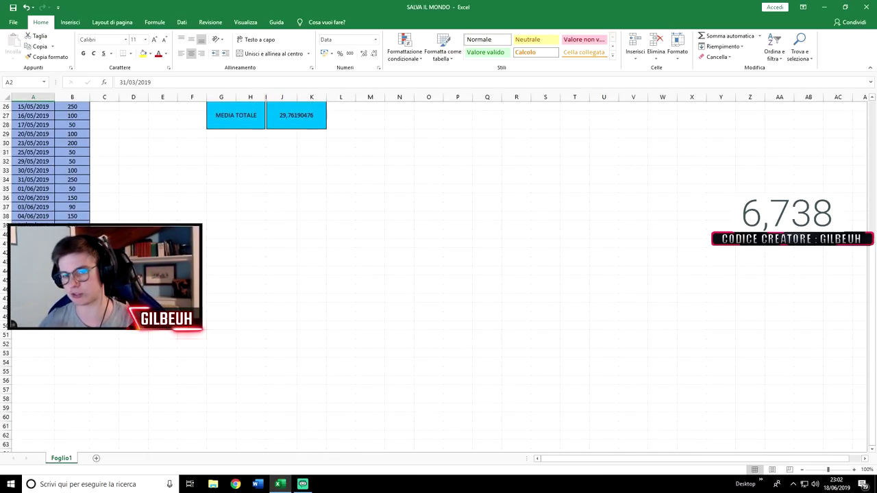
pyautogui.scroll(8, 66, 120)
pyautogui.click(66, 117)
pyautogui.click(70, 160)
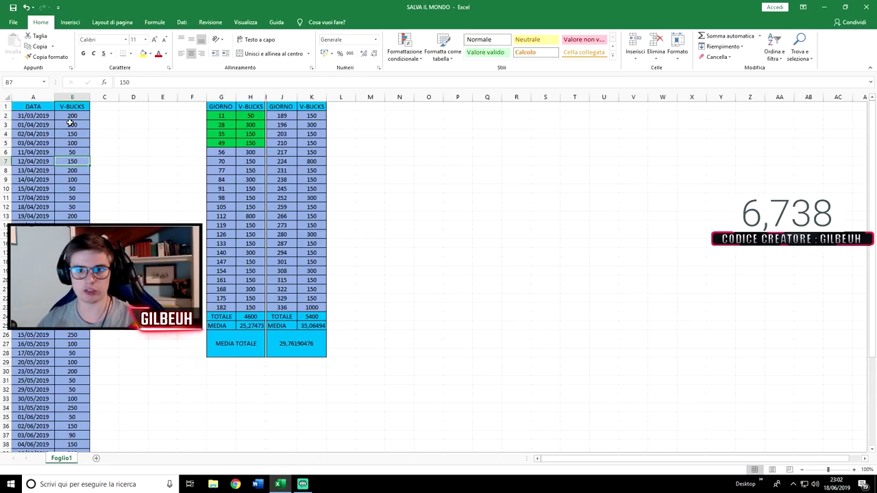
pyautogui.scroll(-7, 71, 122)
pyautogui.click(72, 280)
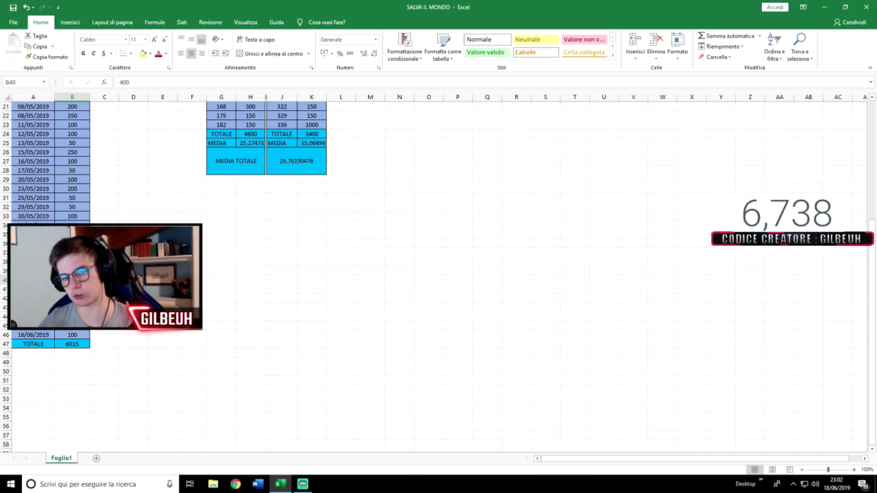
pyautogui.scroll(7, 257, 198)
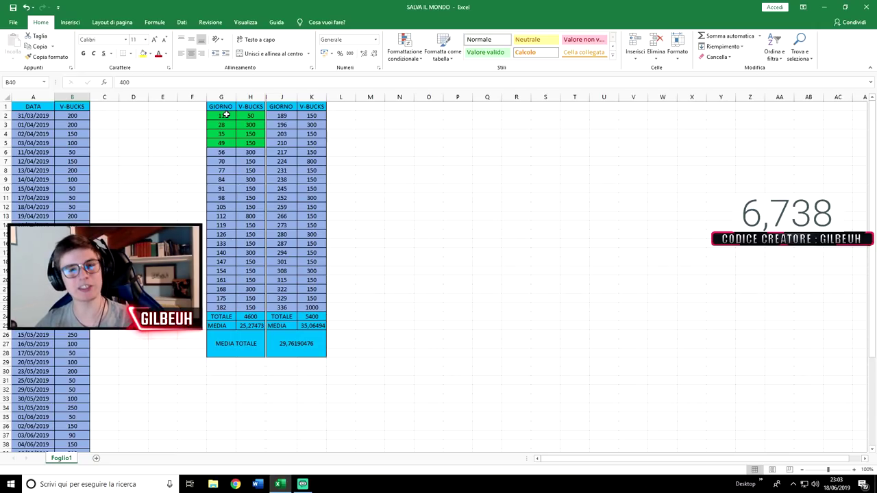
# Examine the day and V-Bucks pairs in the first rows of the GIORNO table, covering the green rows and day 56
pyautogui.click(227, 115)
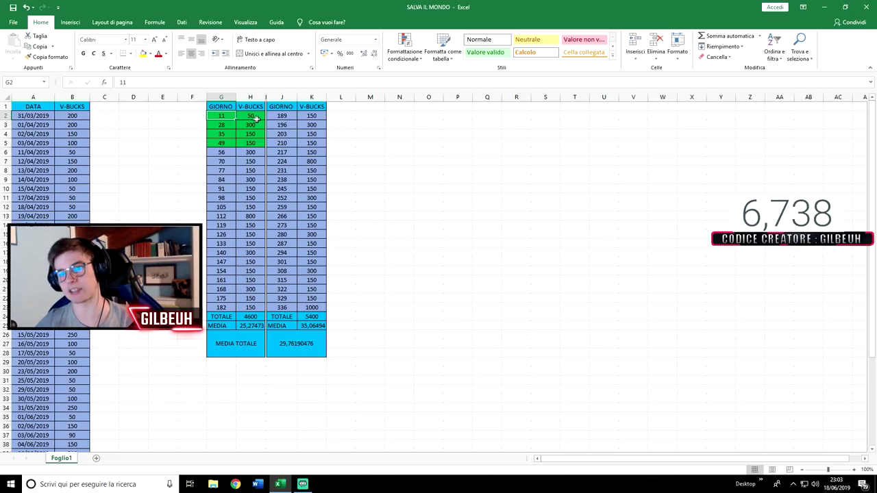
pyautogui.click(254, 116)
pyautogui.click(227, 124)
pyautogui.click(240, 124)
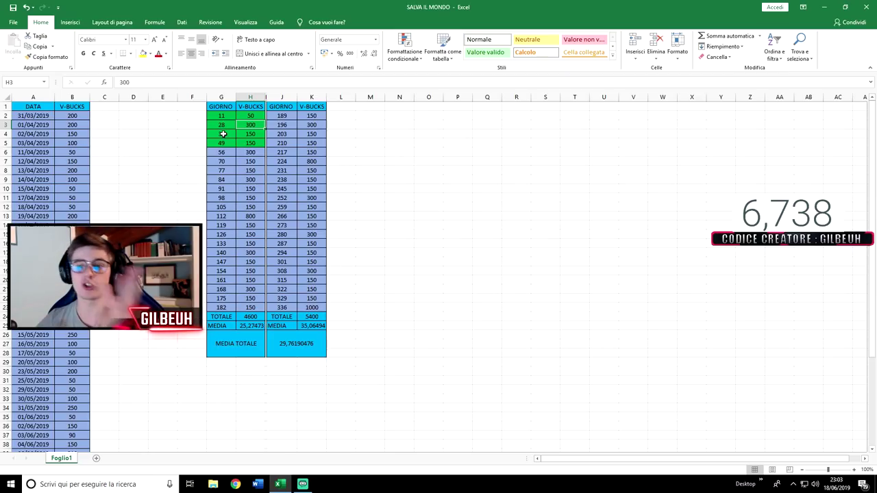
pyautogui.click(223, 133)
pyautogui.click(242, 135)
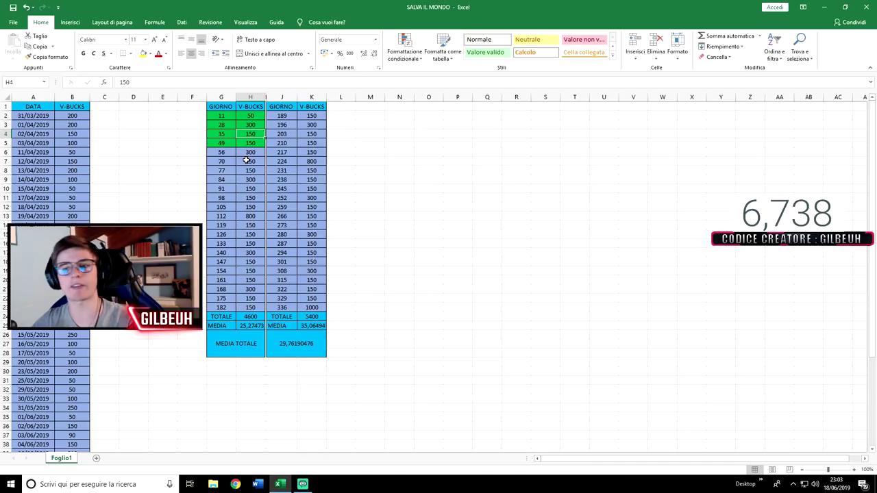
pyautogui.click(243, 161)
pyautogui.click(248, 152)
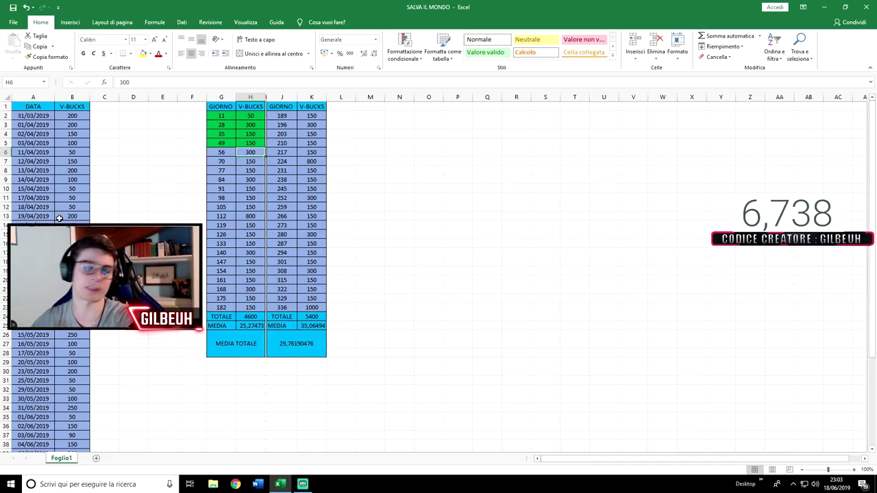
pyautogui.click(225, 152)
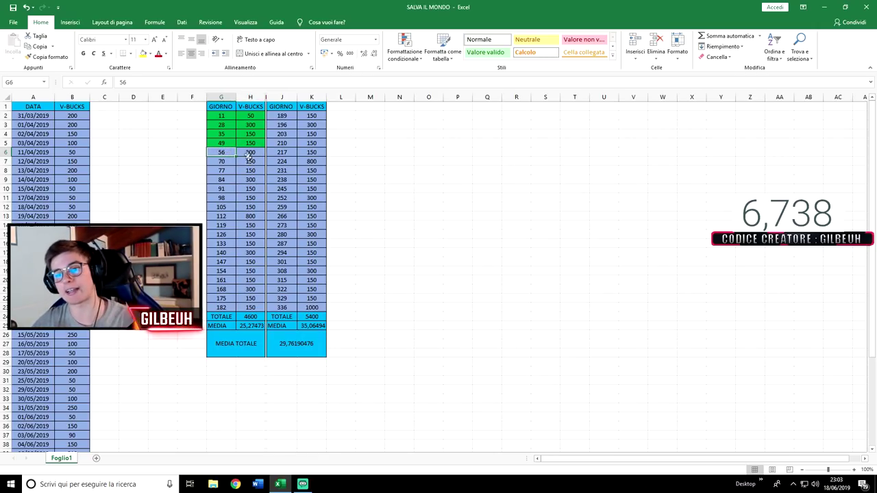
# Check the last days, both TOTALE cells and the MEDIA TOTALE formula of the GIORNO tables, and return to the desktop
pyautogui.click(282, 308)
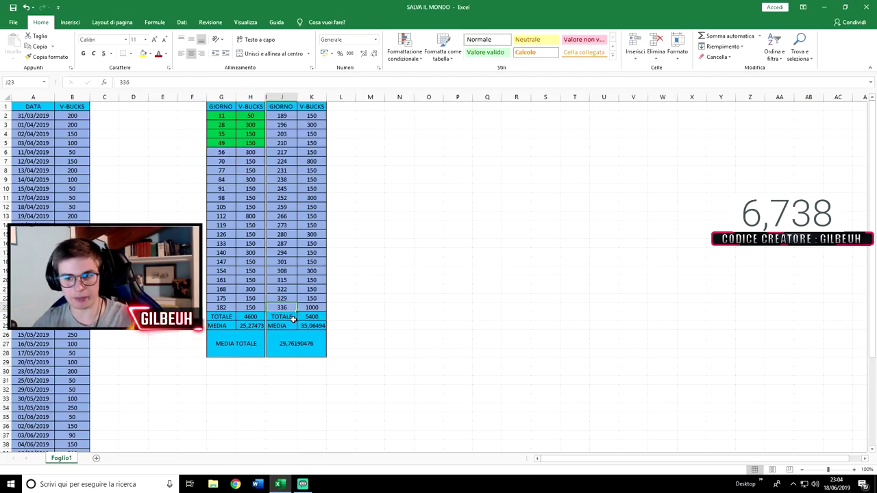
pyautogui.click(221, 309)
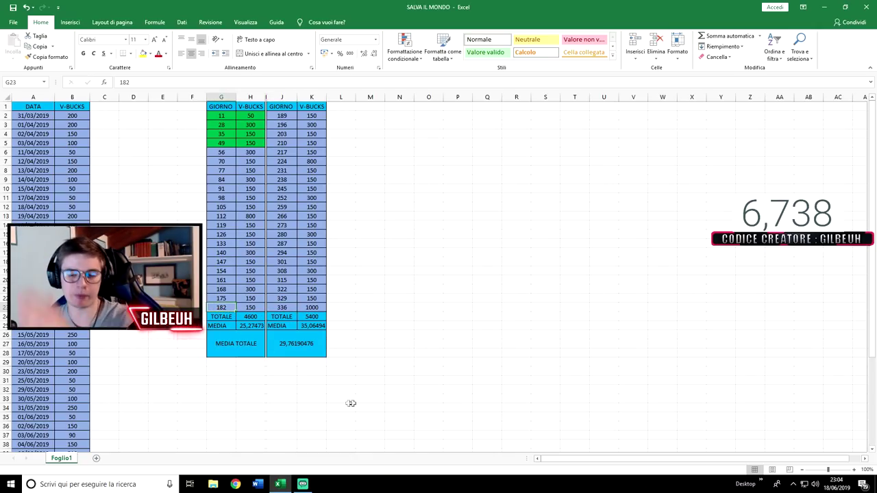
pyautogui.click(254, 317)
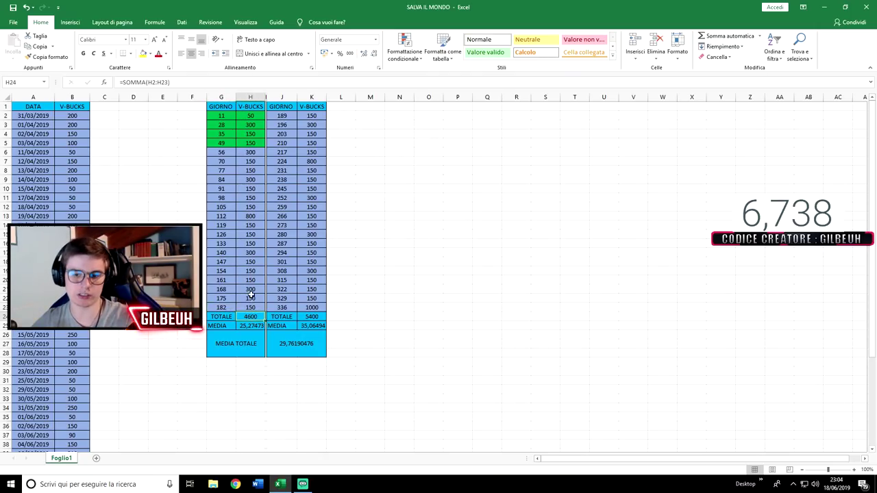
pyautogui.click(309, 319)
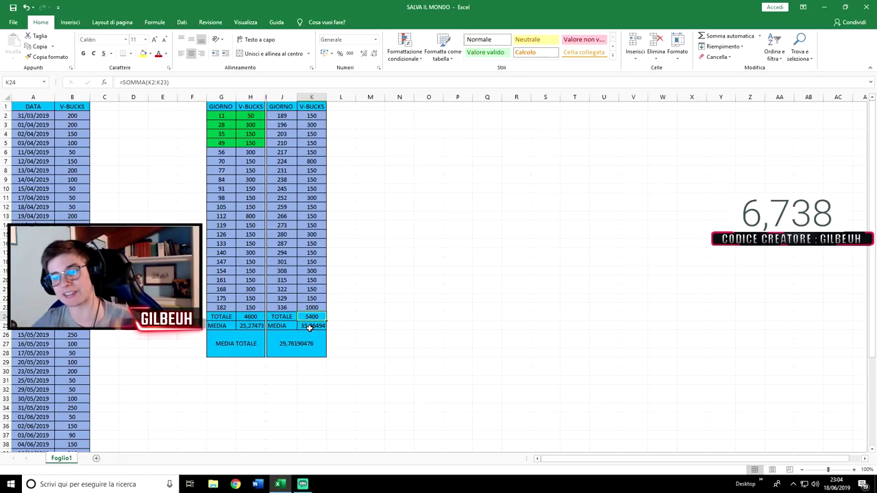
pyautogui.click(258, 317)
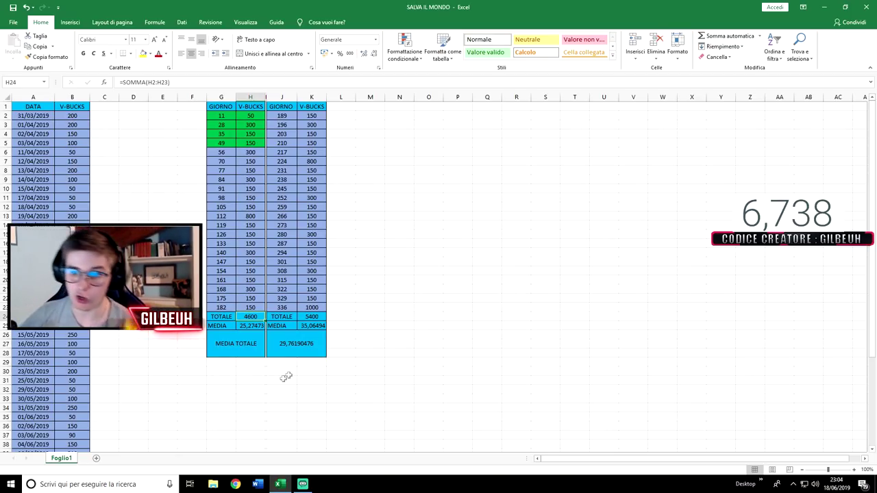
pyautogui.click(303, 351)
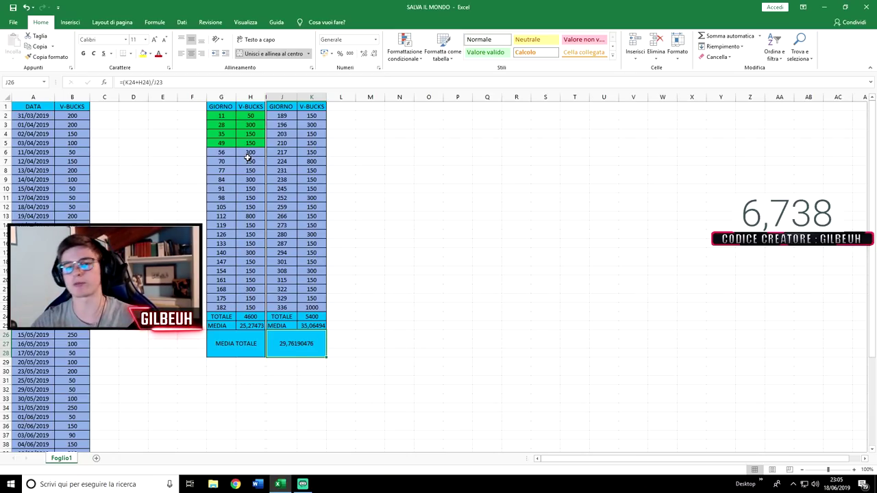
pyautogui.press('super+d')
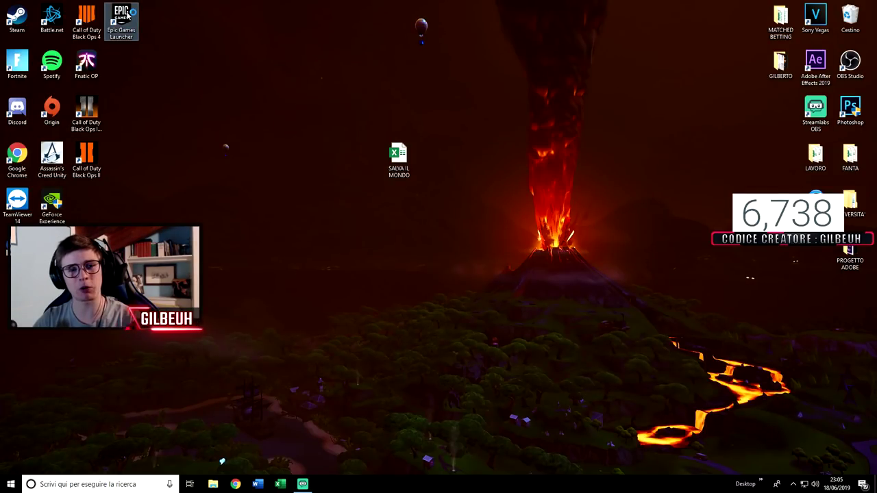